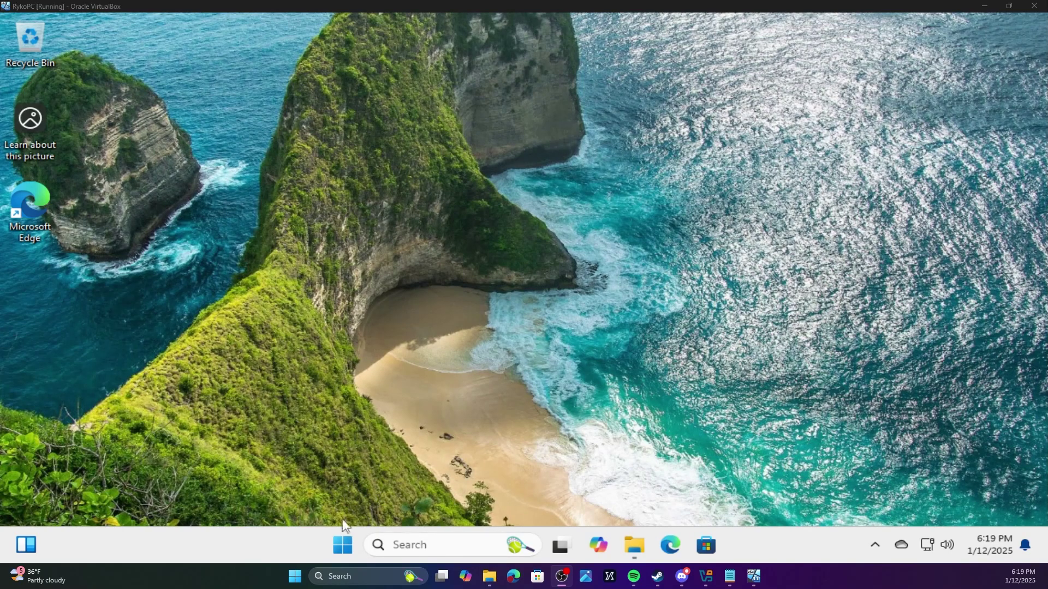
# - Search 'reset' from Start, open Reset this PC, and start the reset from Recovery options
pyautogui.click(503, 288)
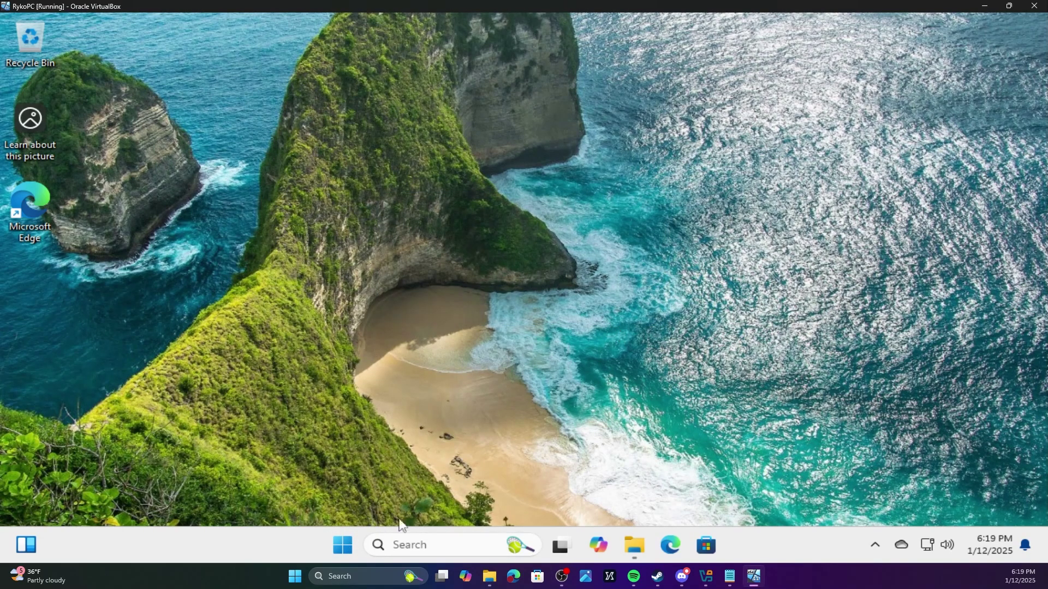
pyautogui.click(344, 544)
pyautogui.write('rese')
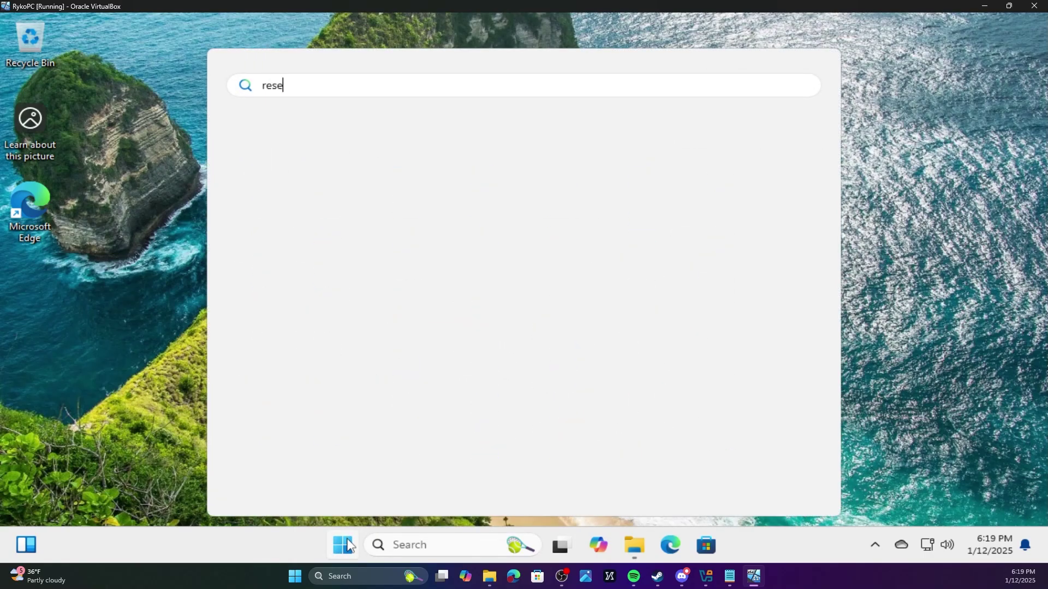
pyautogui.write('t')
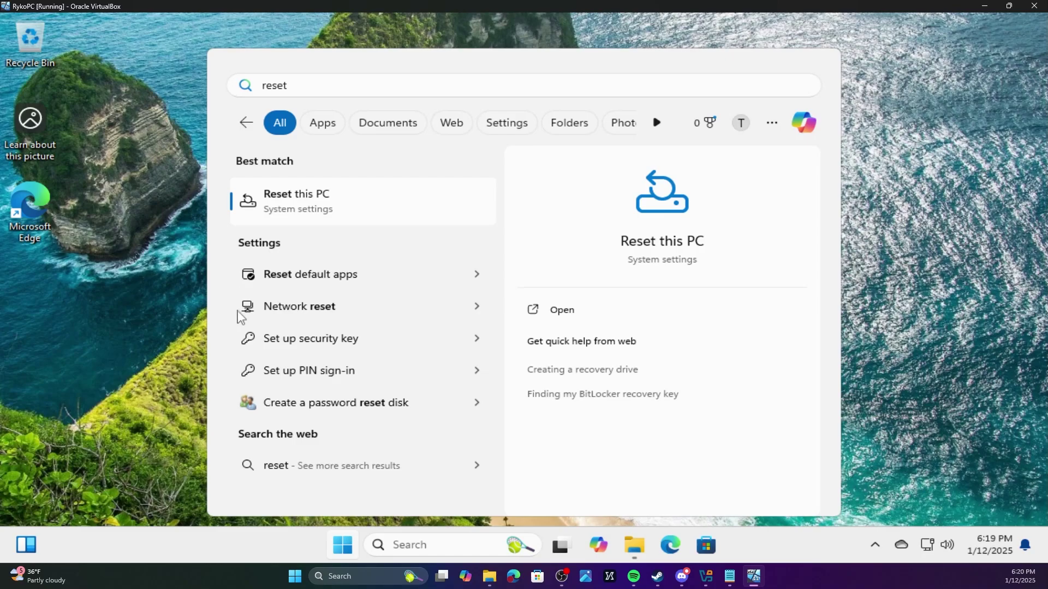
pyautogui.click(255, 205)
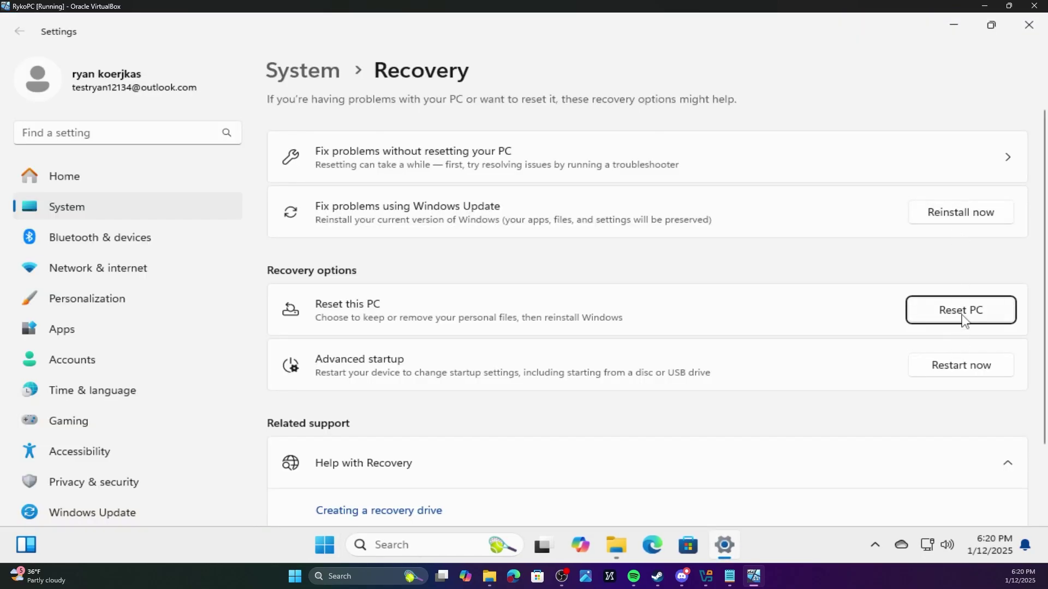
pyautogui.click(965, 311)
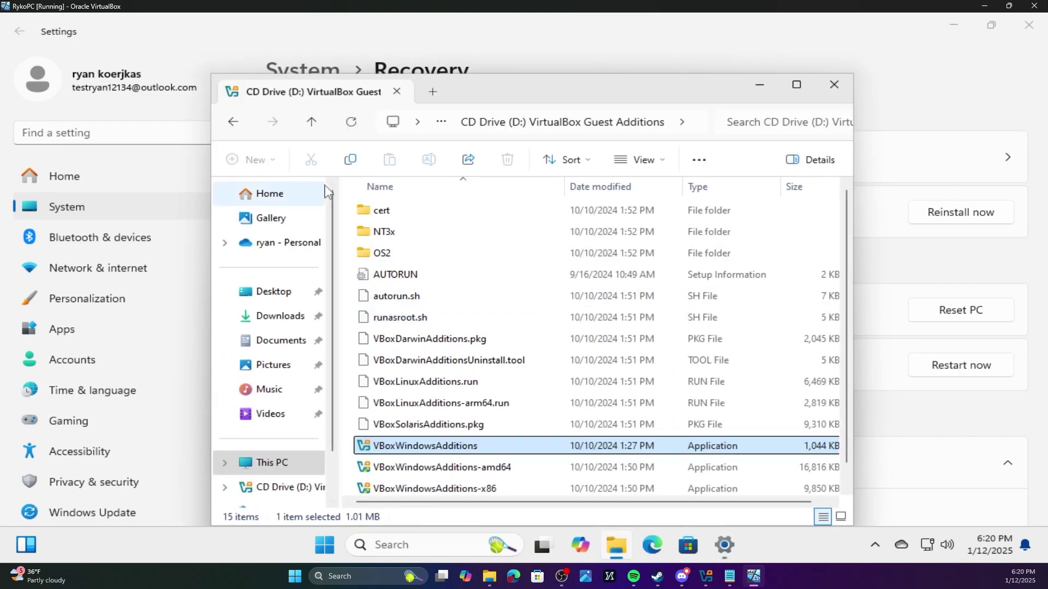
pyautogui.click(271, 299)
pyautogui.click(271, 316)
pyautogui.click(274, 344)
pyautogui.click(271, 366)
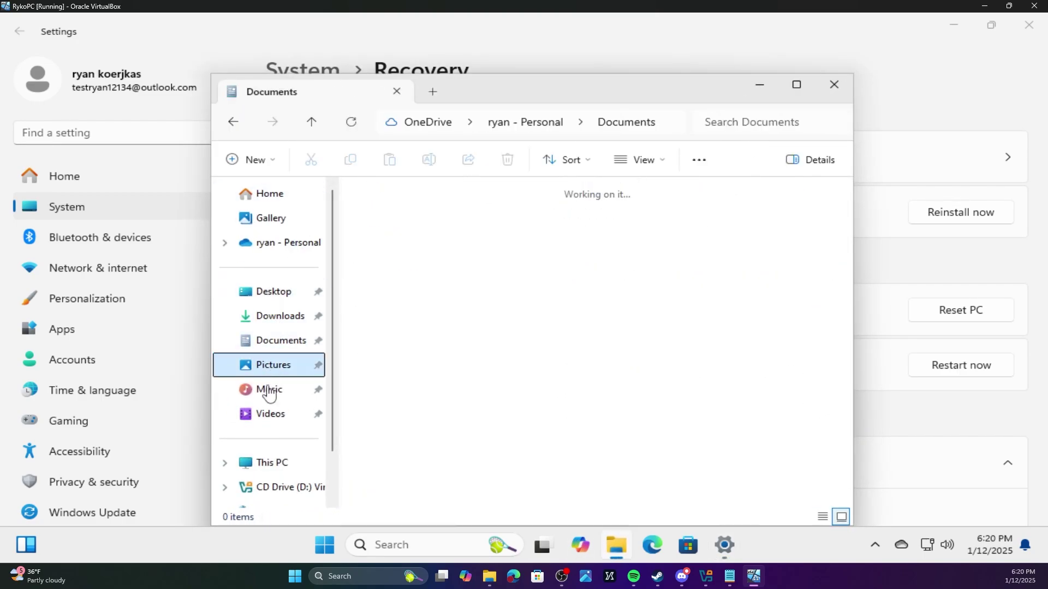
pyautogui.click(752, 88)
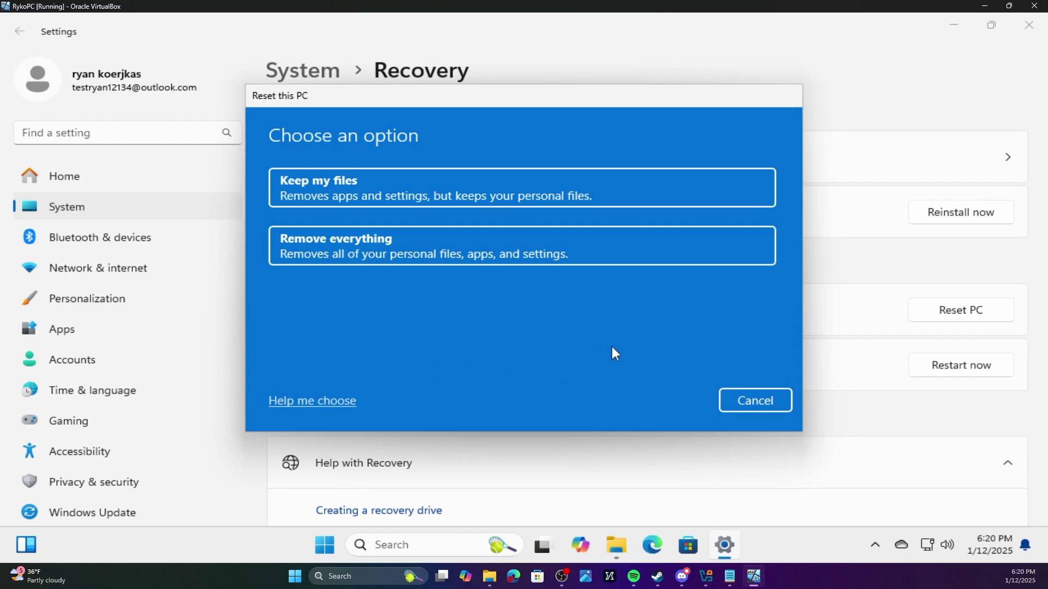
# - Choose Remove everything with a Local reinstall and advance to the Ready to reset this PC screen
pyautogui.click(351, 251)
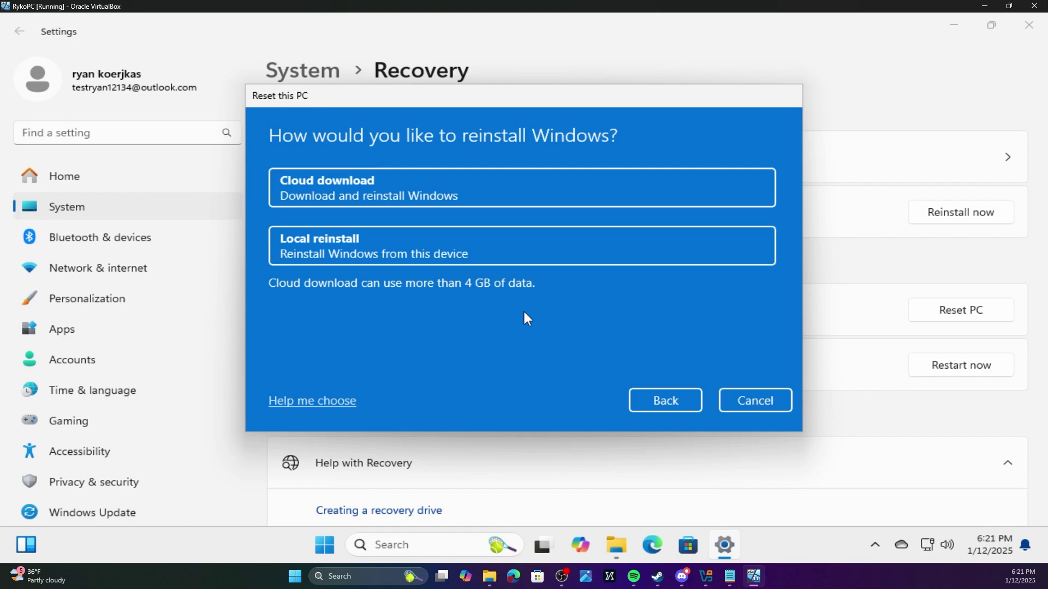
pyautogui.click(356, 238)
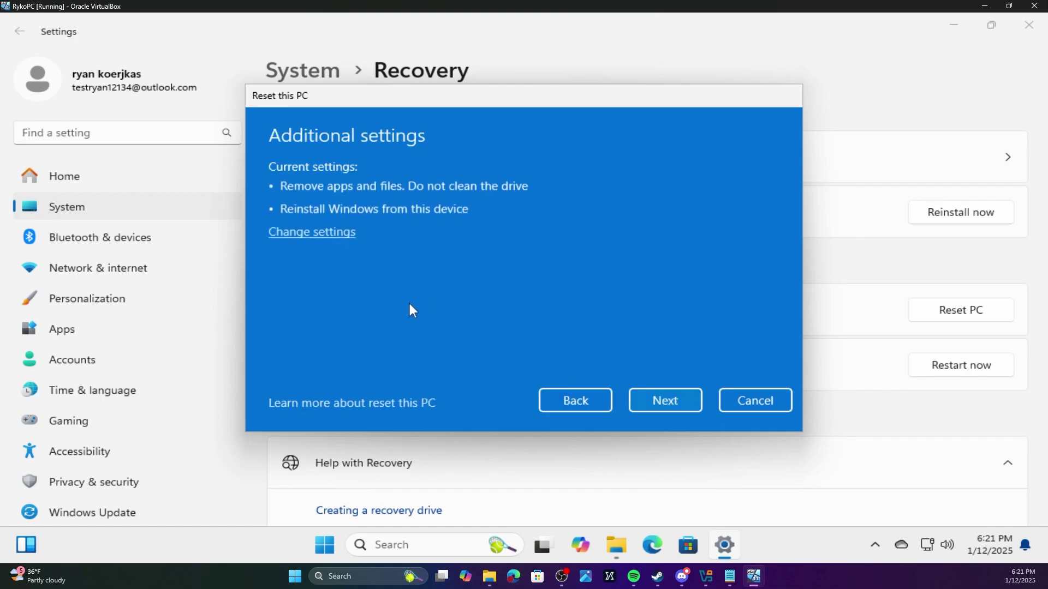
pyautogui.click(663, 401)
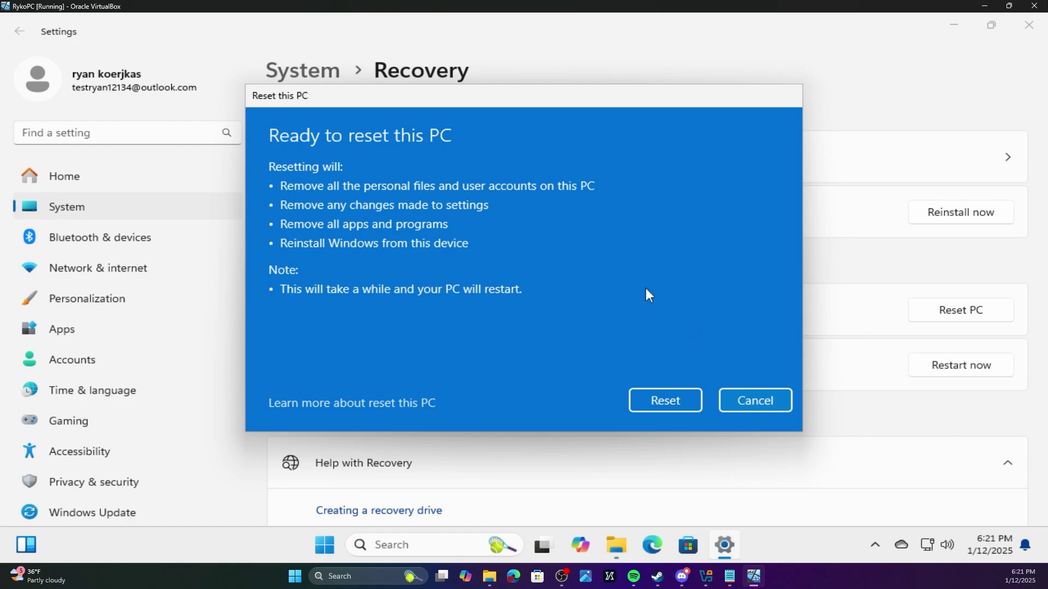
# - Cancel the pending reset, then restart Windows from the Start power menu into recovery options
pyautogui.click(759, 398)
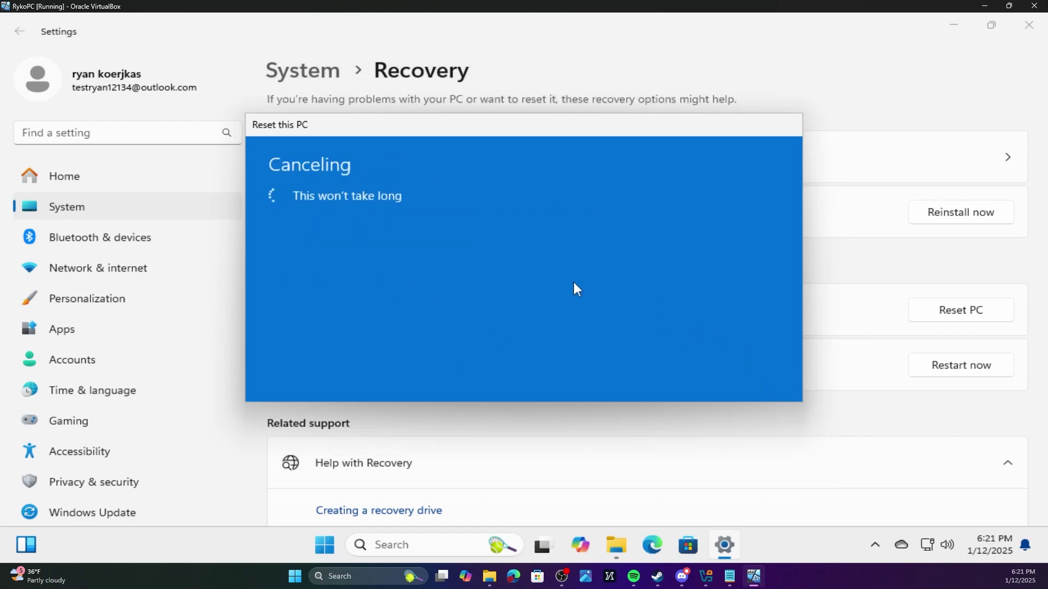
pyautogui.click(324, 544)
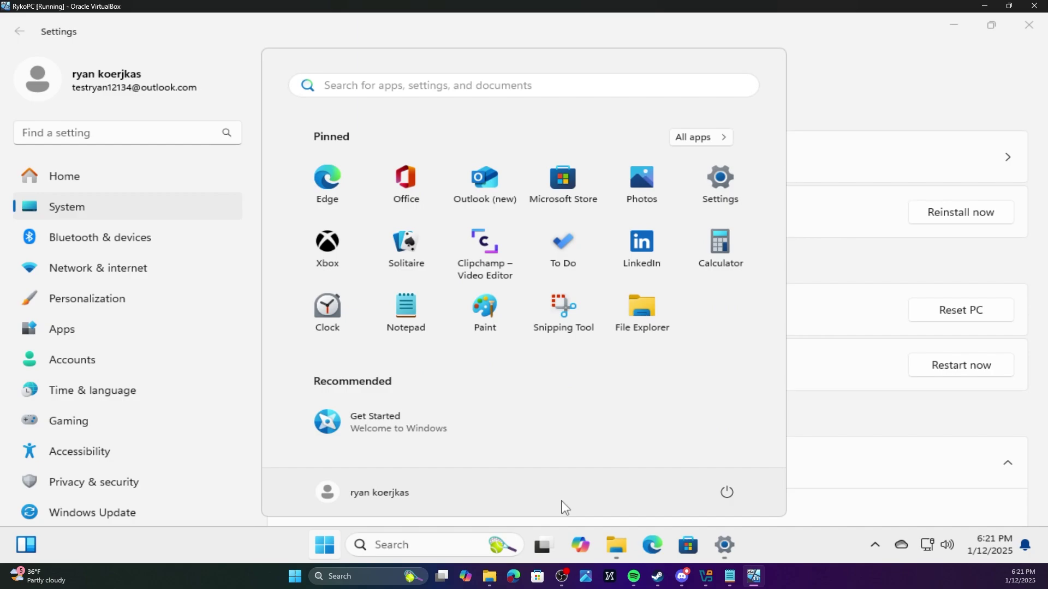
pyautogui.click(726, 494)
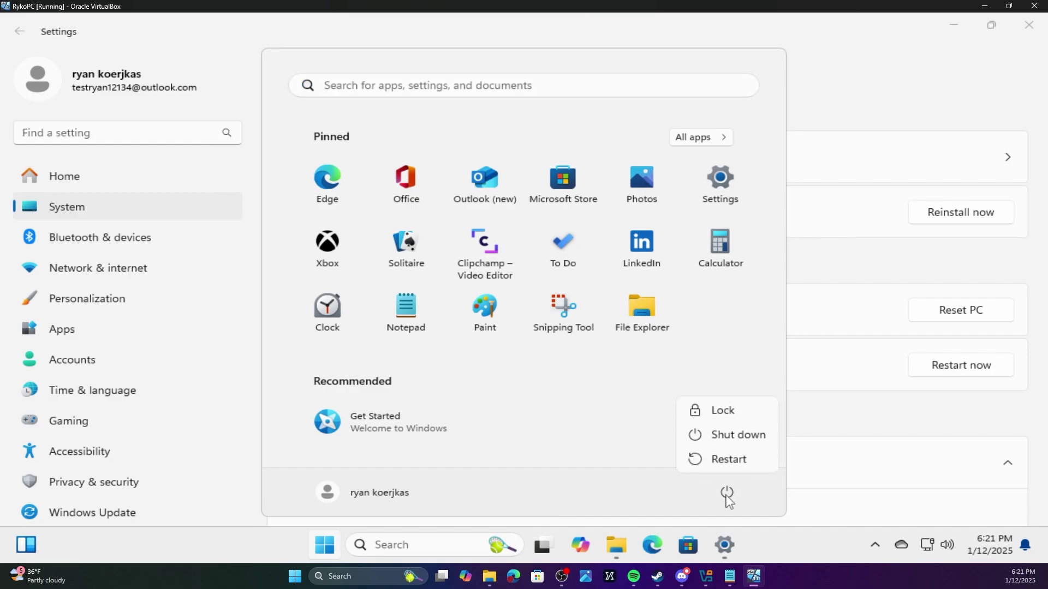
pyautogui.click(731, 461)
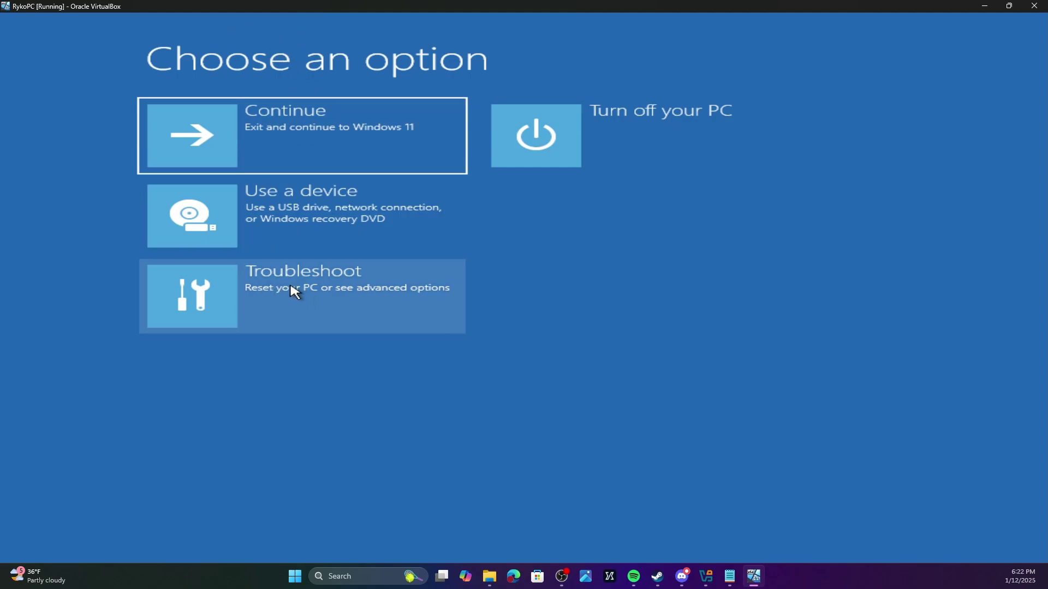
# - Open Troubleshoot in the recovery environment and view the Reset this PC choices
pyautogui.click(292, 295)
pyautogui.click(319, 127)
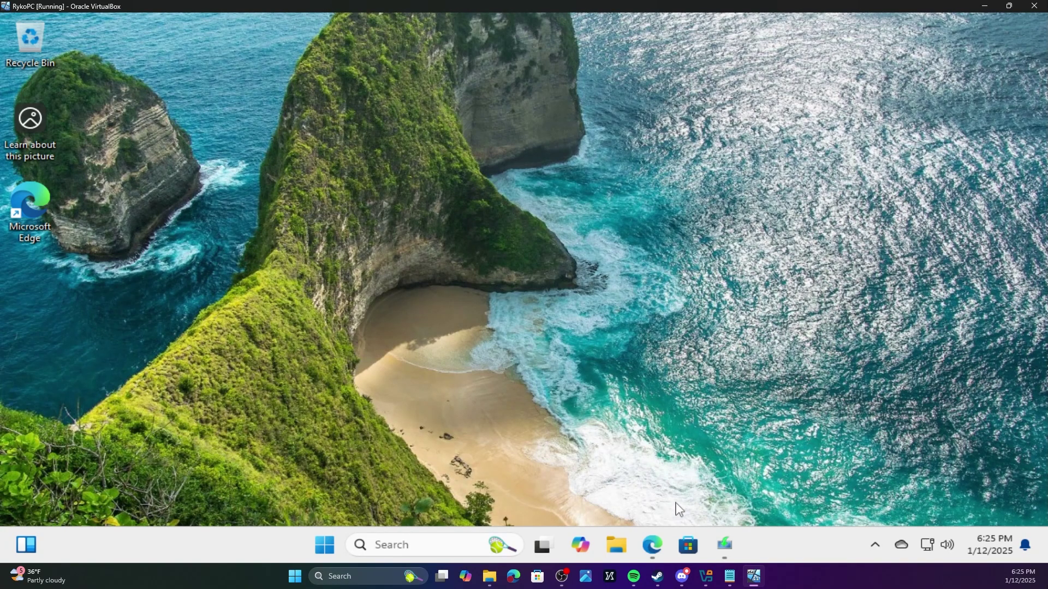
# - Search 'media creation tool' in Edge and download MediaCreationTool_22H2.exe from Microsoft's Windows 10 page
pyautogui.click(652, 544)
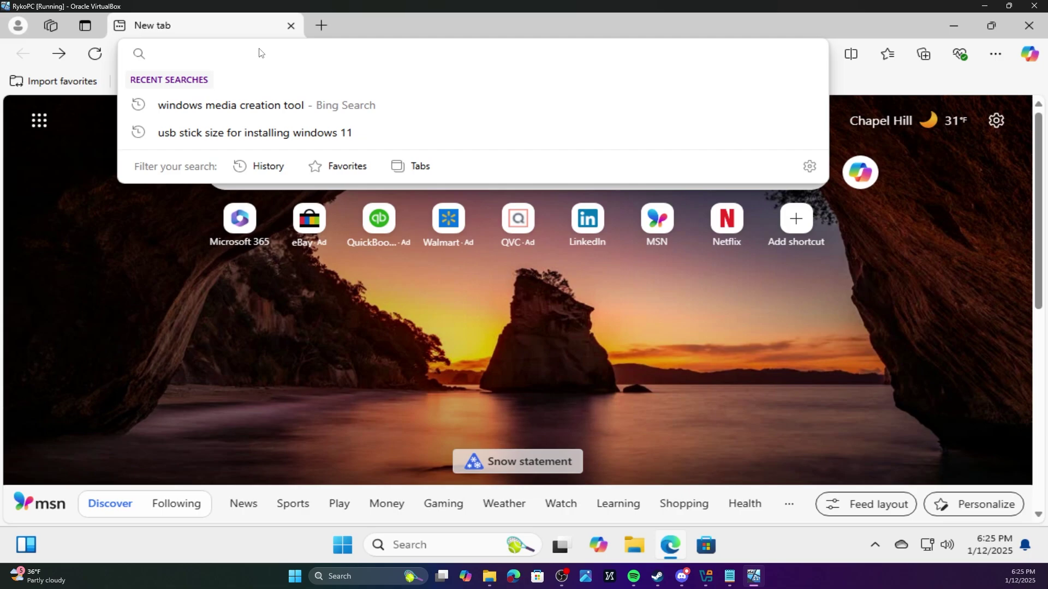
pyautogui.write('media crea')
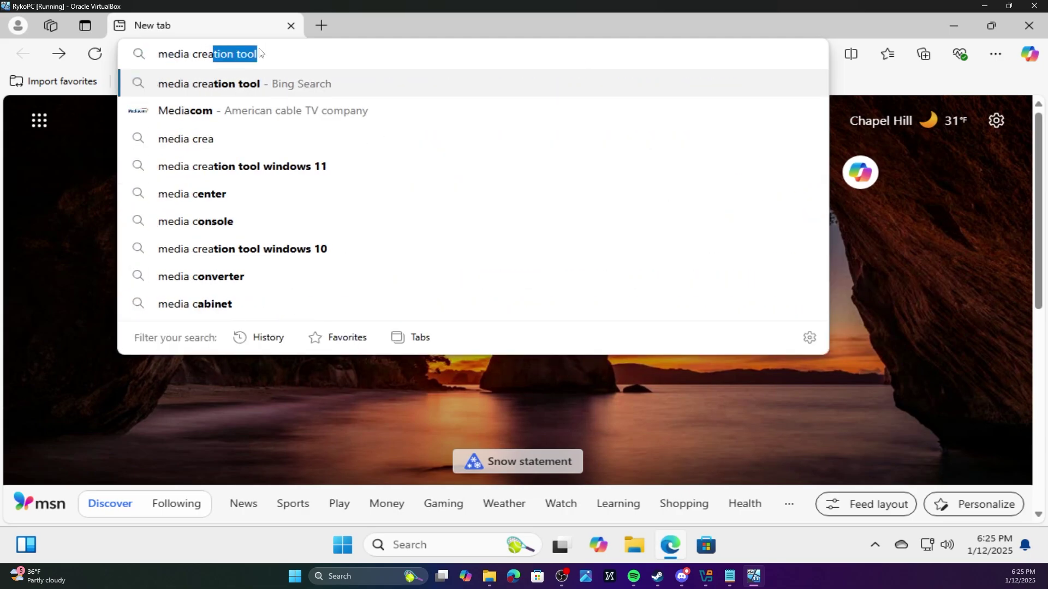
pyautogui.write('tion tool')
pyautogui.press('Return')
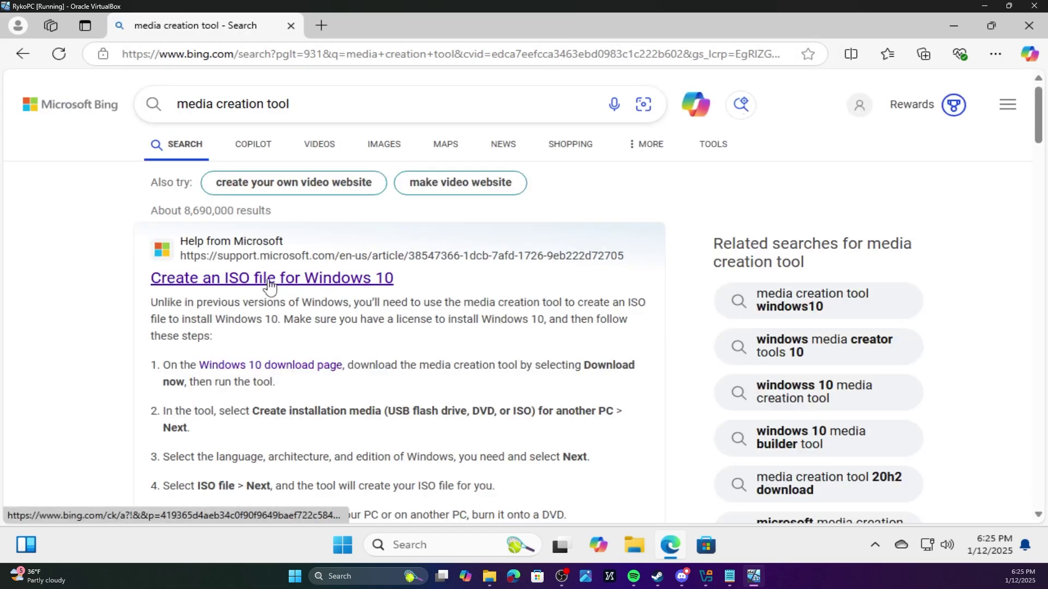
pyautogui.click(269, 280)
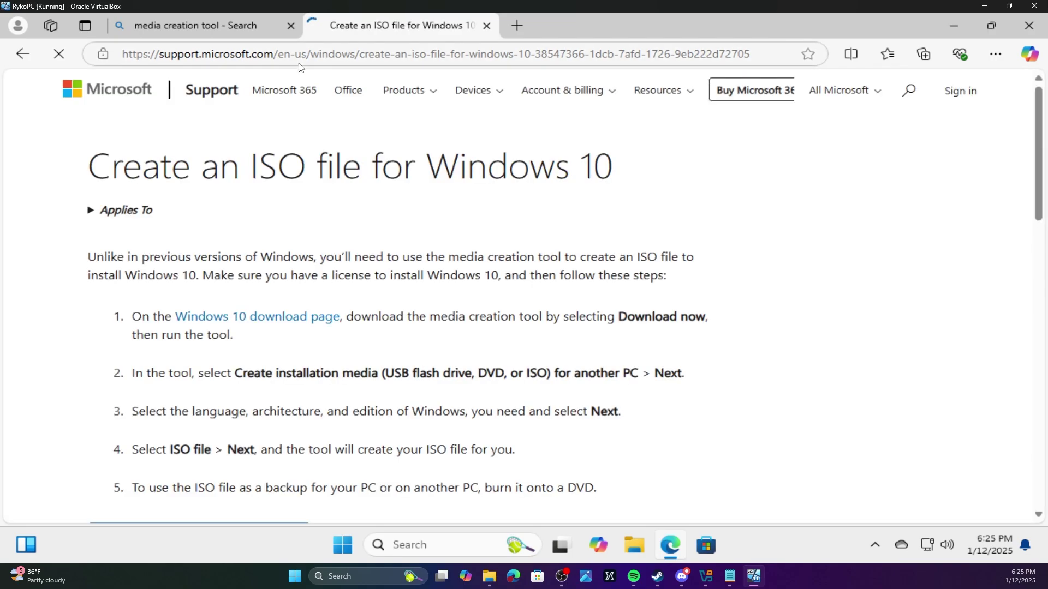
pyautogui.scroll(-4, 300, 262)
pyautogui.scroll(1, 229, 300)
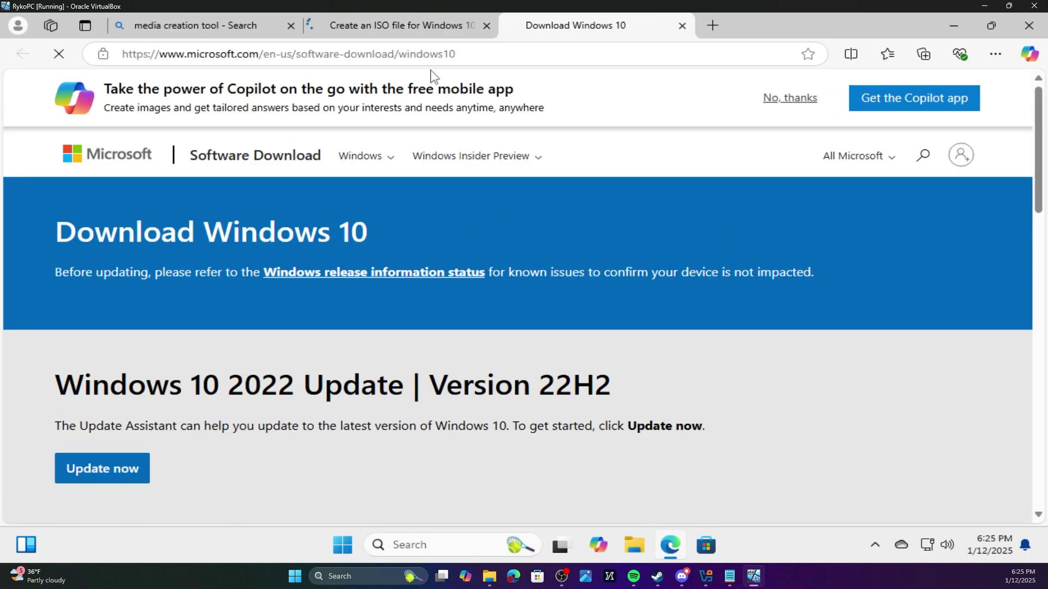
pyautogui.scroll(-5, 323, 330)
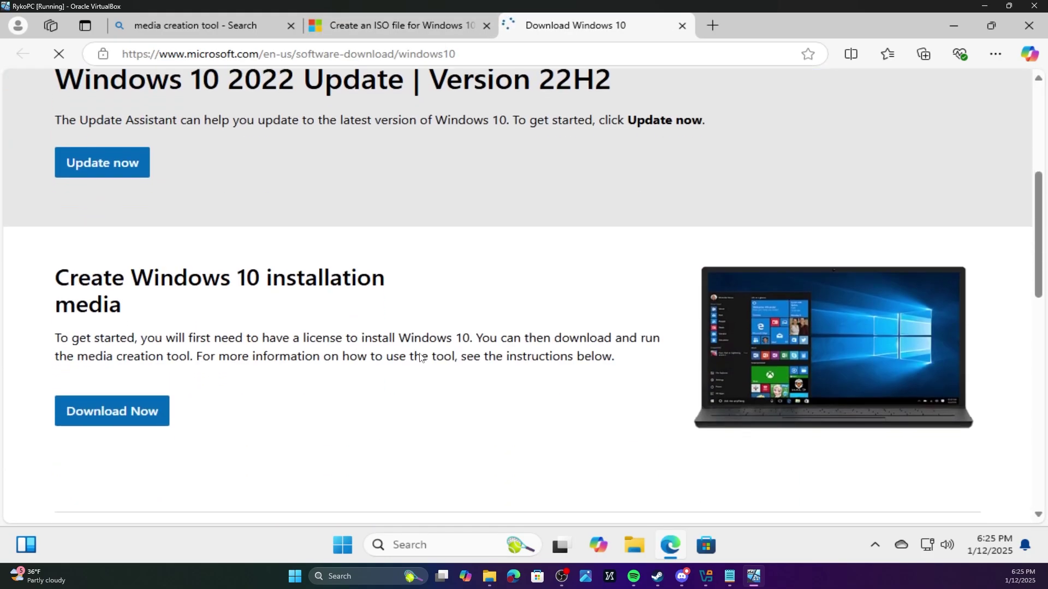
pyautogui.click(123, 423)
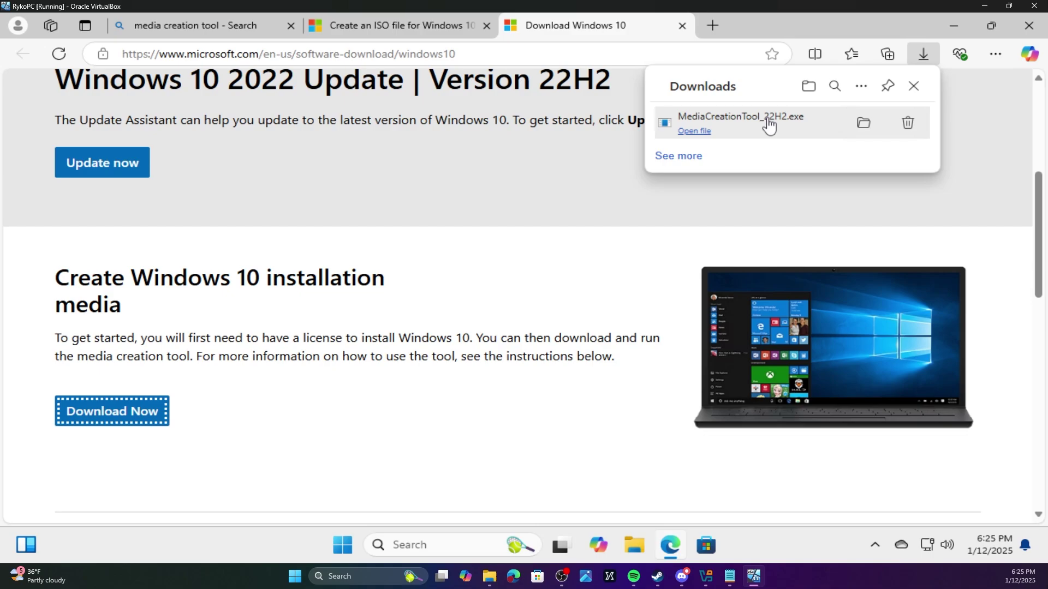
# - Run the Media Creation Tool as admin, accept the licence, and choose USB flash drive installation media with recommended settings
pyautogui.click(769, 125)
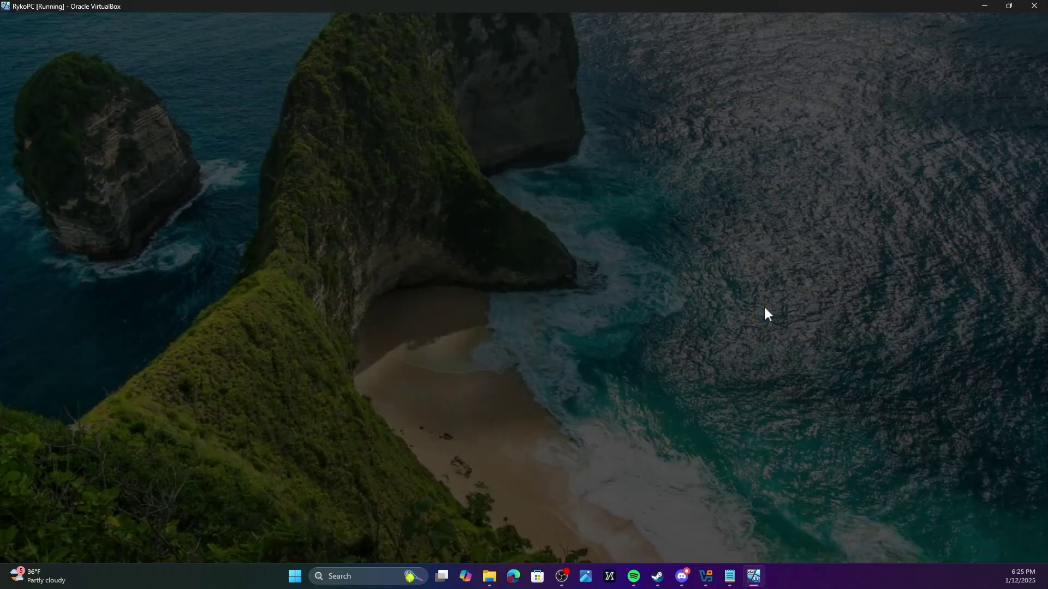
pyautogui.click(464, 412)
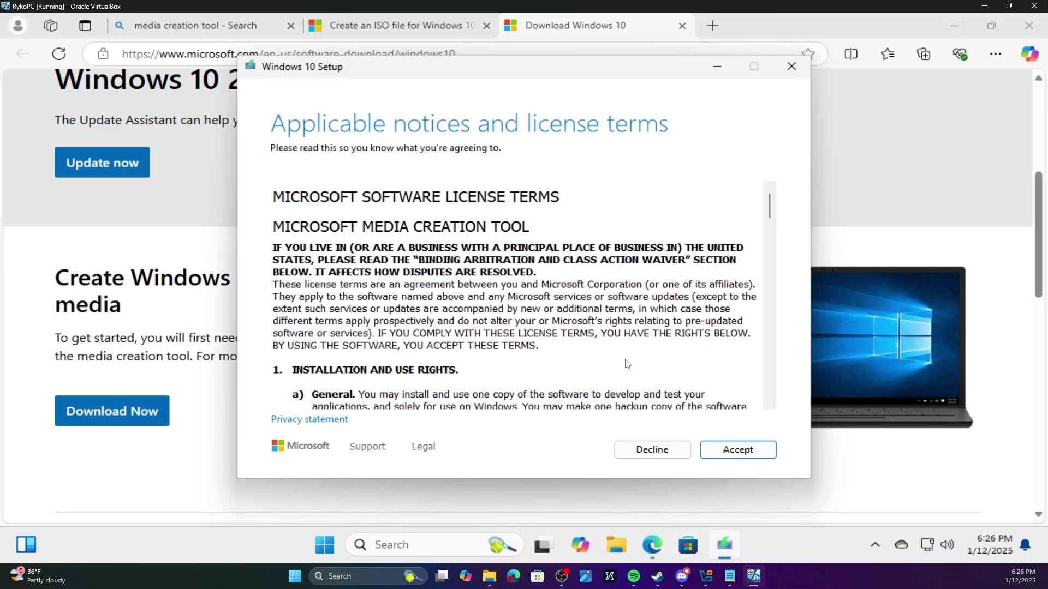
pyautogui.click(538, 278)
pyautogui.click(723, 453)
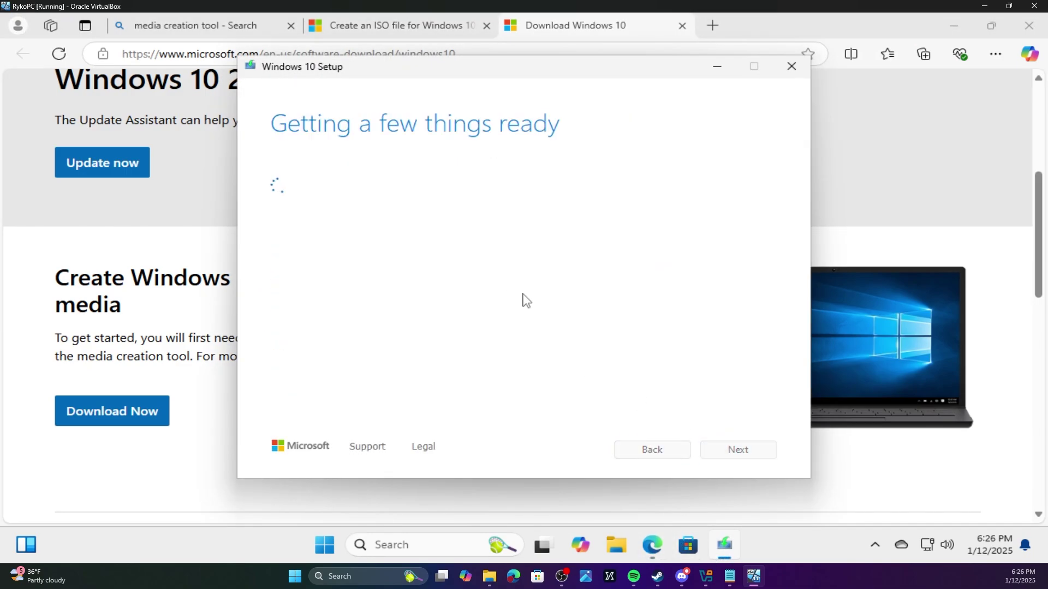
pyautogui.click(336, 207)
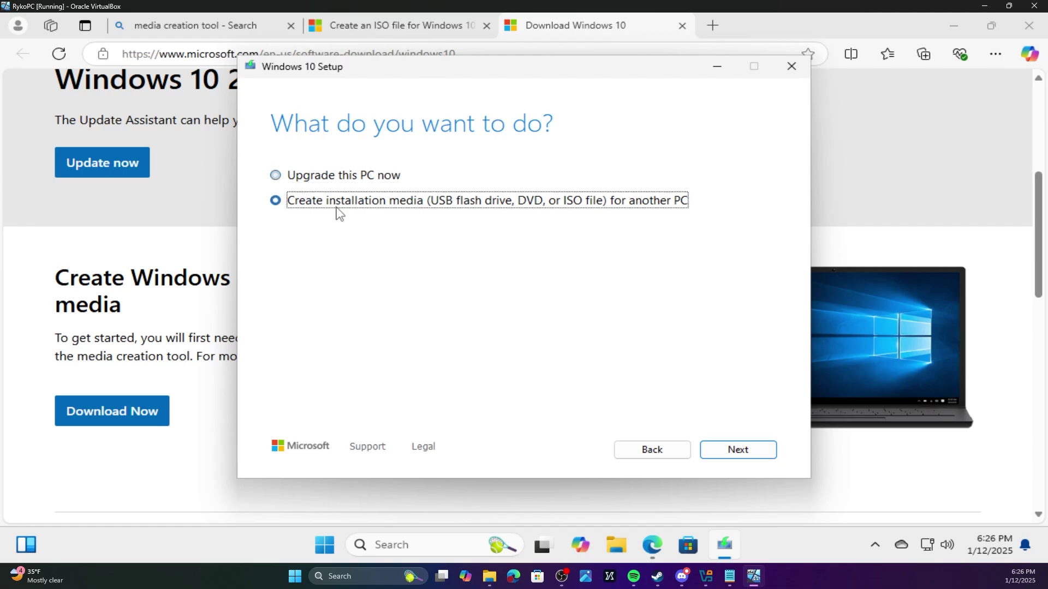
pyautogui.click(712, 449)
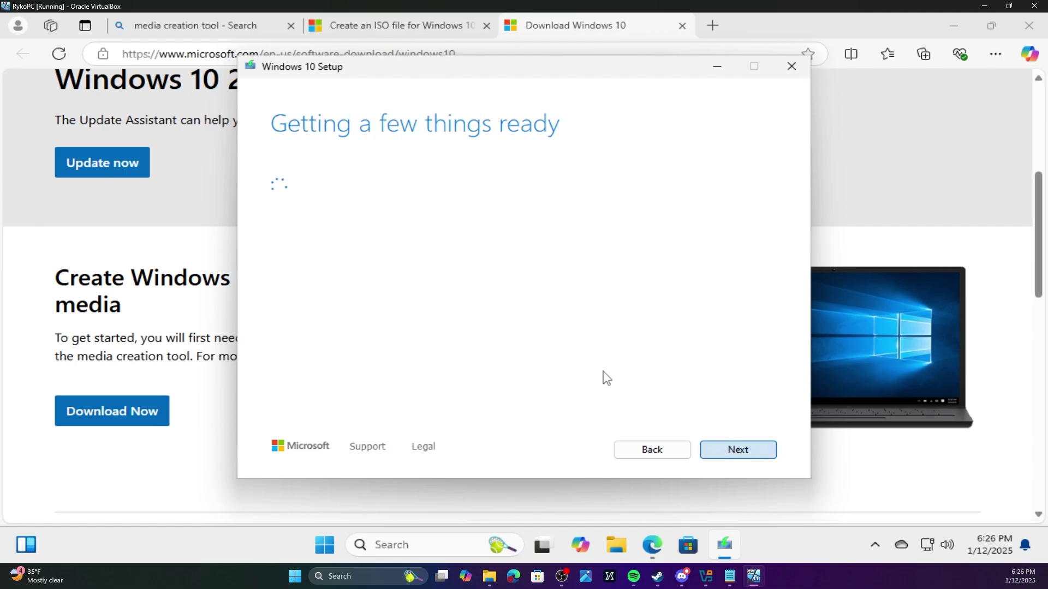
pyautogui.click(737, 449)
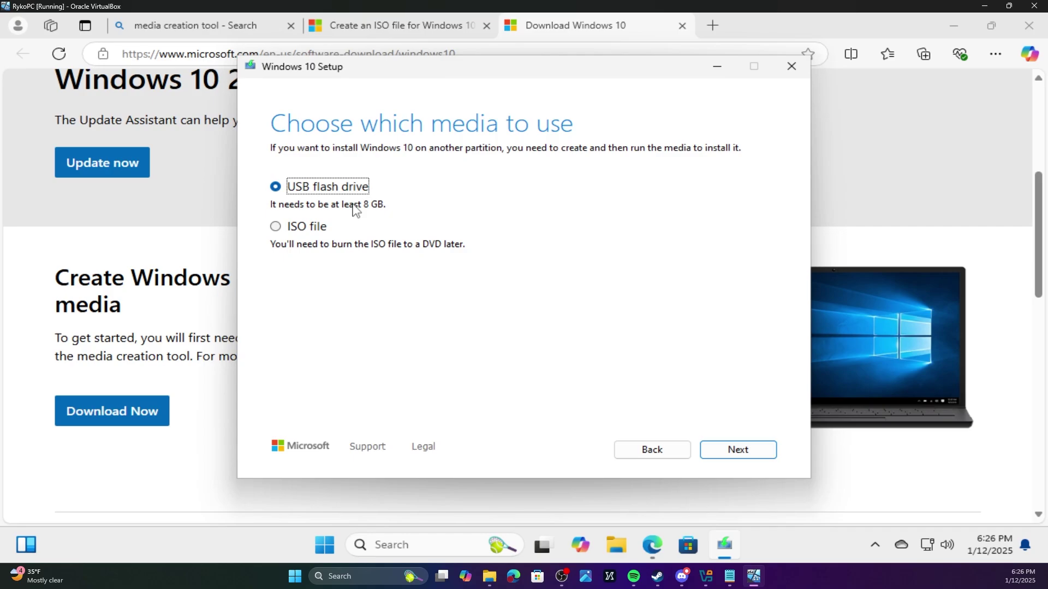
pyautogui.click(736, 451)
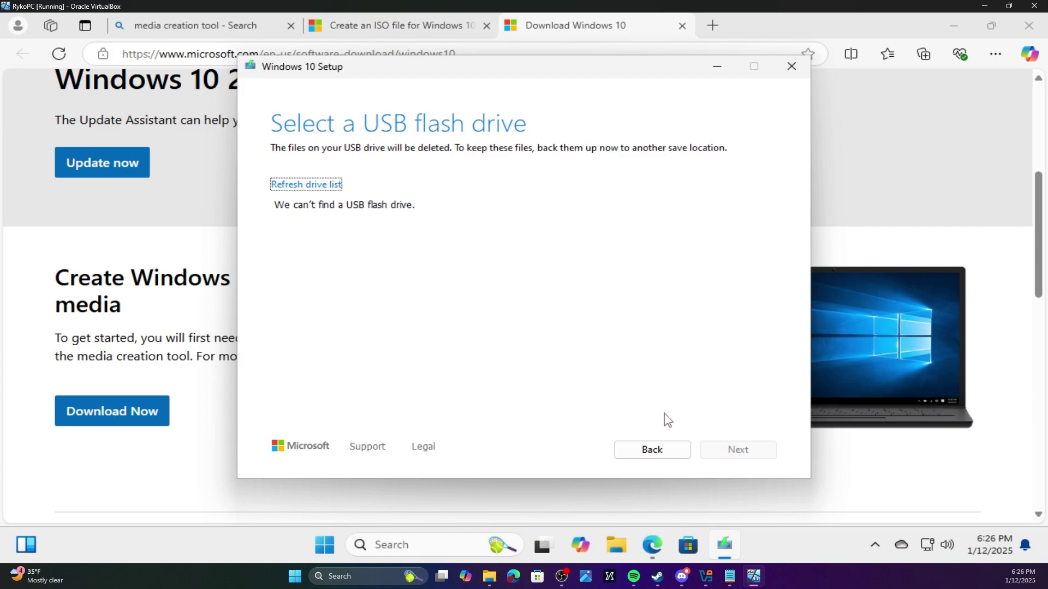
# - Quit the Windows 10 Setup wizard after no USB drive is found
pyautogui.click(787, 70)
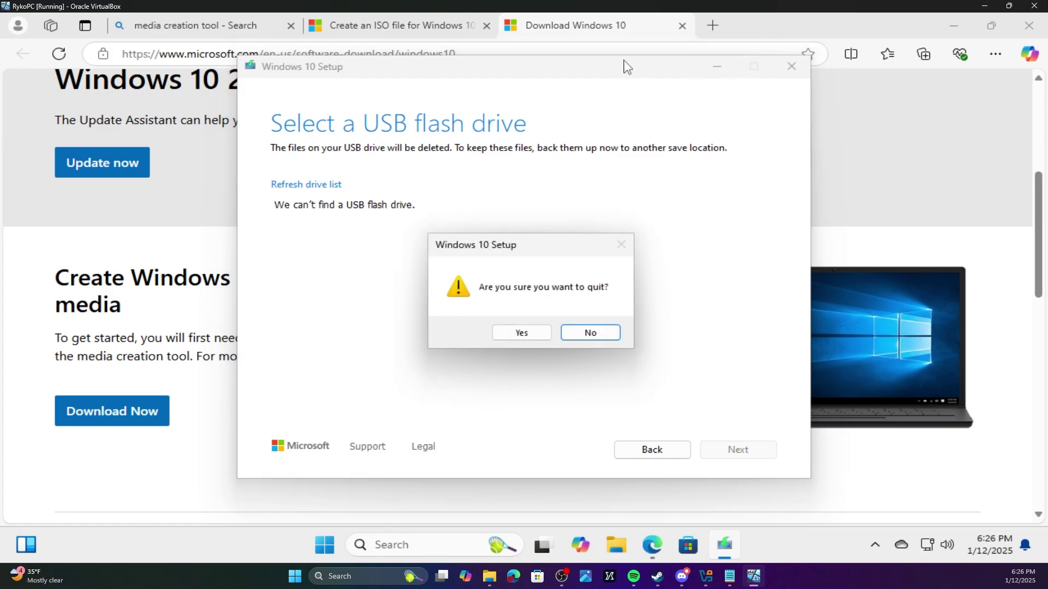
pyautogui.click(522, 334)
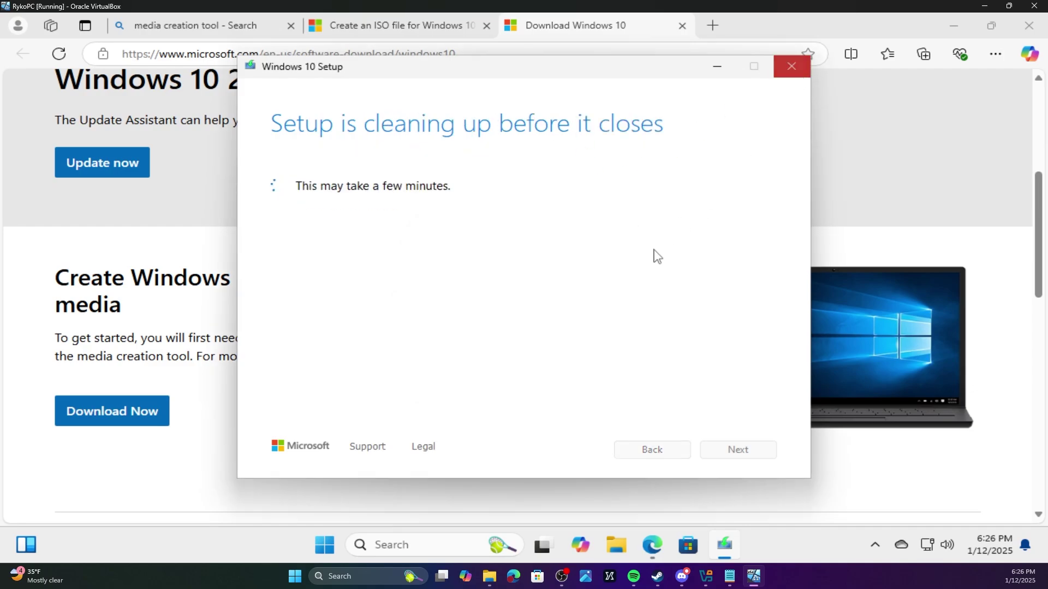
pyautogui.click(716, 66)
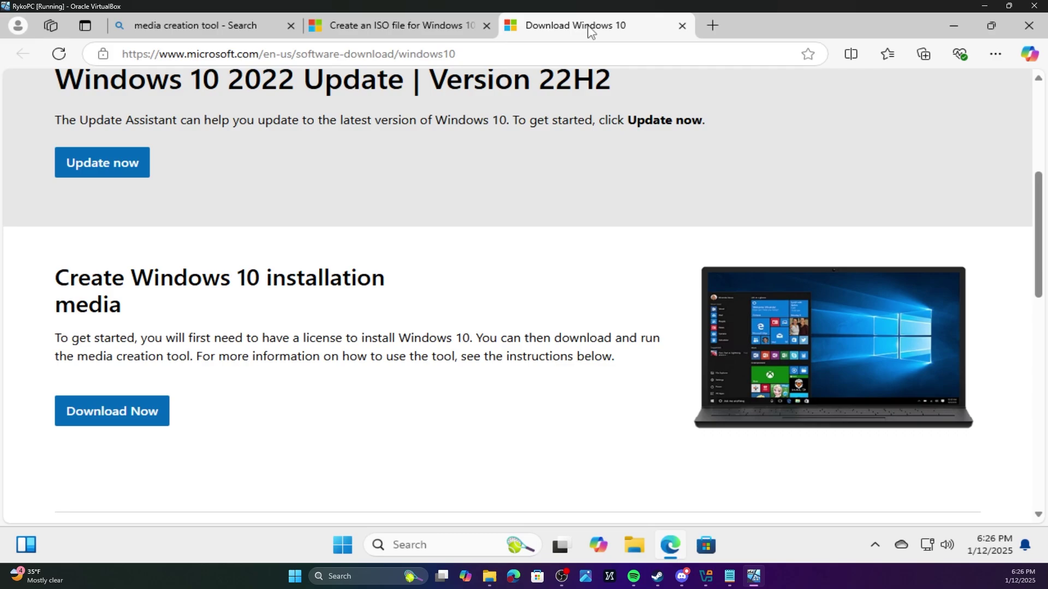
# - Search 'bios' in Edge and open the ASUS motherboard FAQ showing the Boot Priority list
pyautogui.click(570, 58)
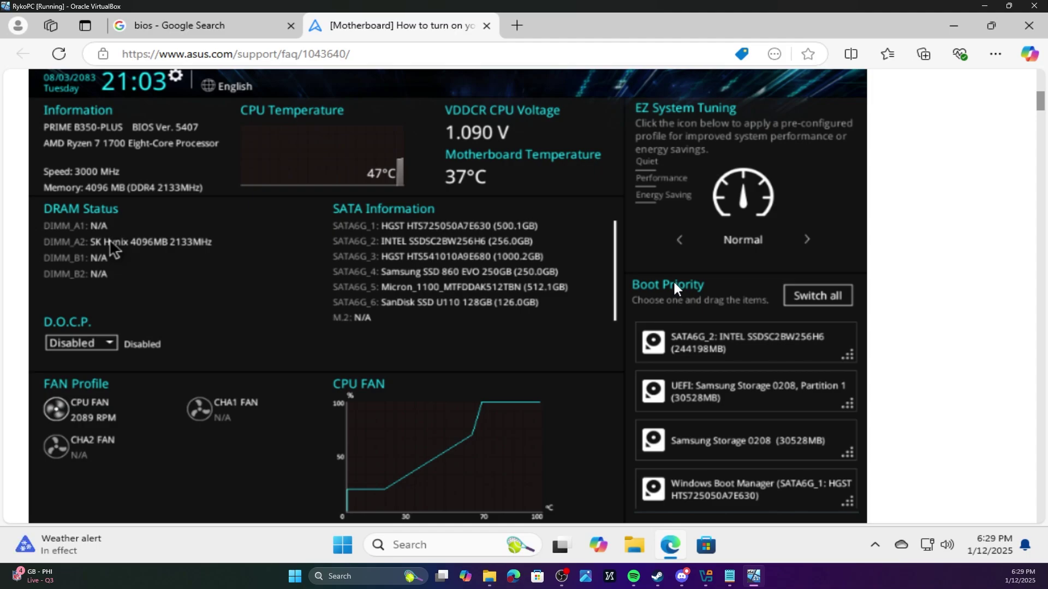
# - Close Edge with Alt+F4 to reveal the VM's Windows Setup language screen
pyautogui.hotkey('alt', 'F4')
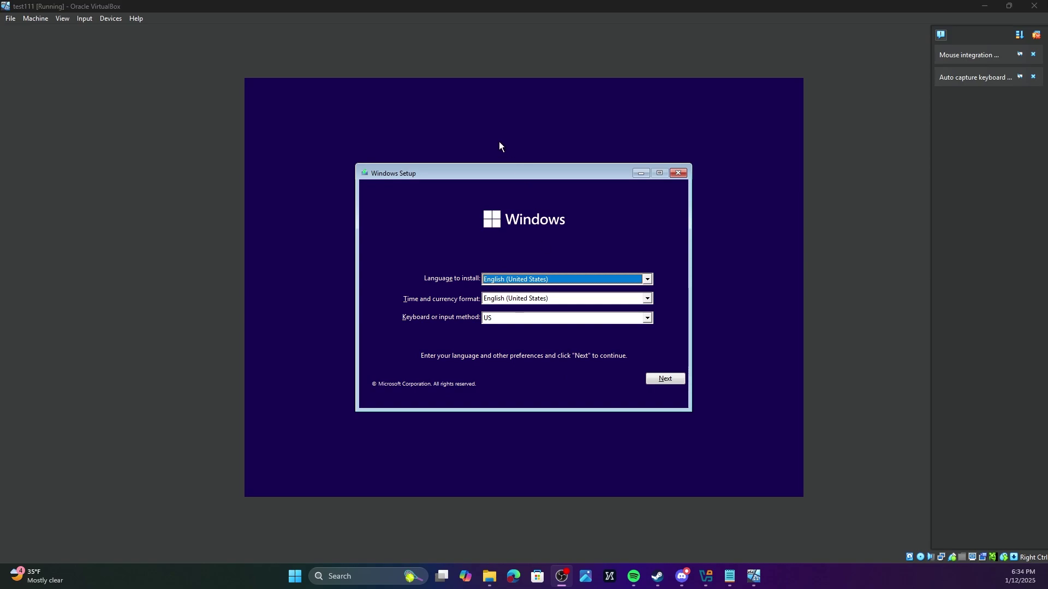
# - Start Setup in English (United States), skip the product key, pick Windows 11 Home, and accept the licence
pyautogui.click(665, 381)
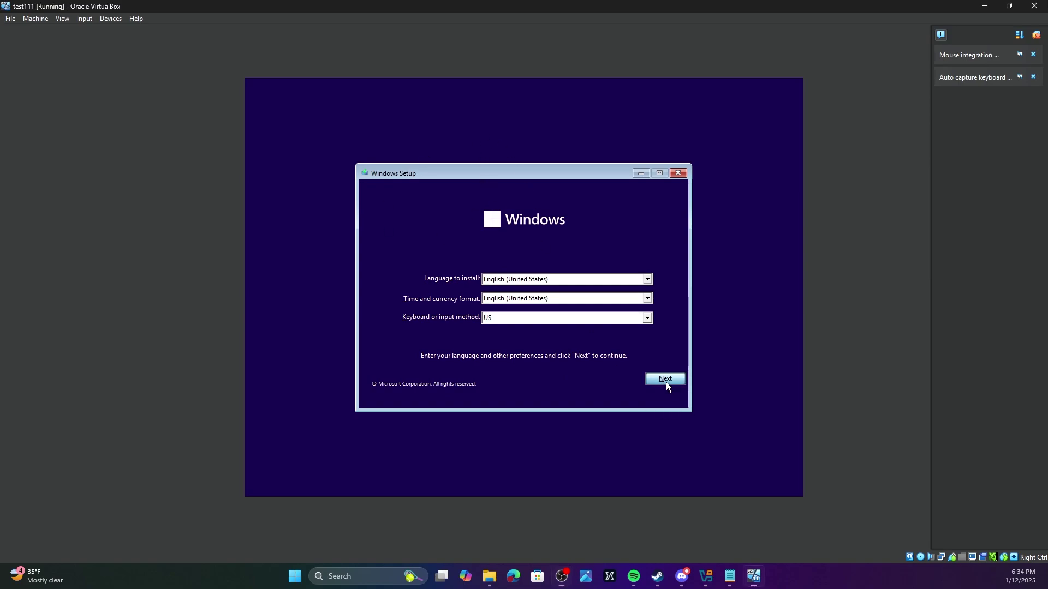
pyautogui.click(524, 292)
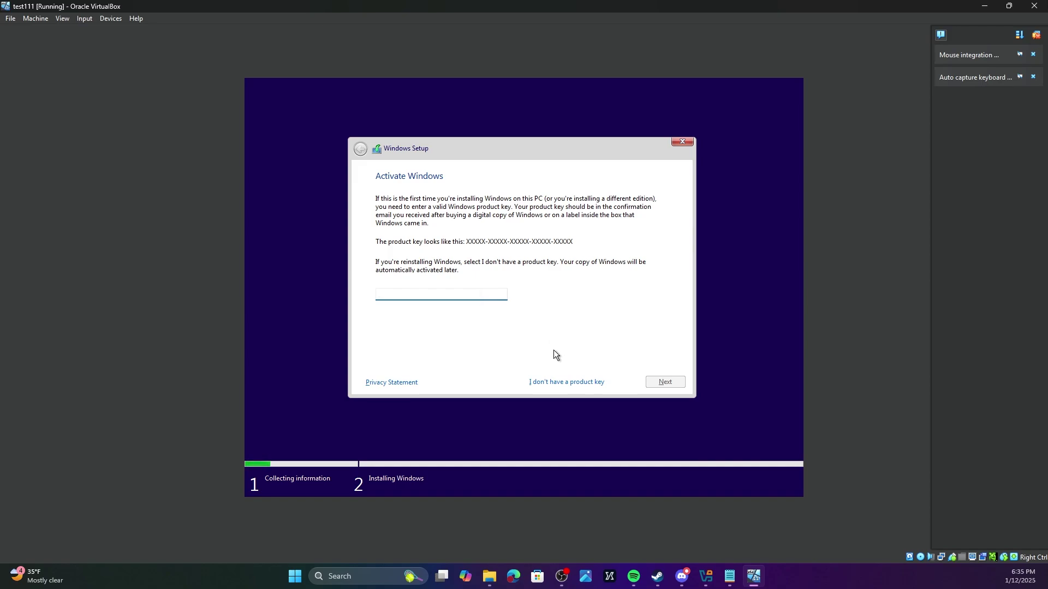
pyautogui.click(537, 379)
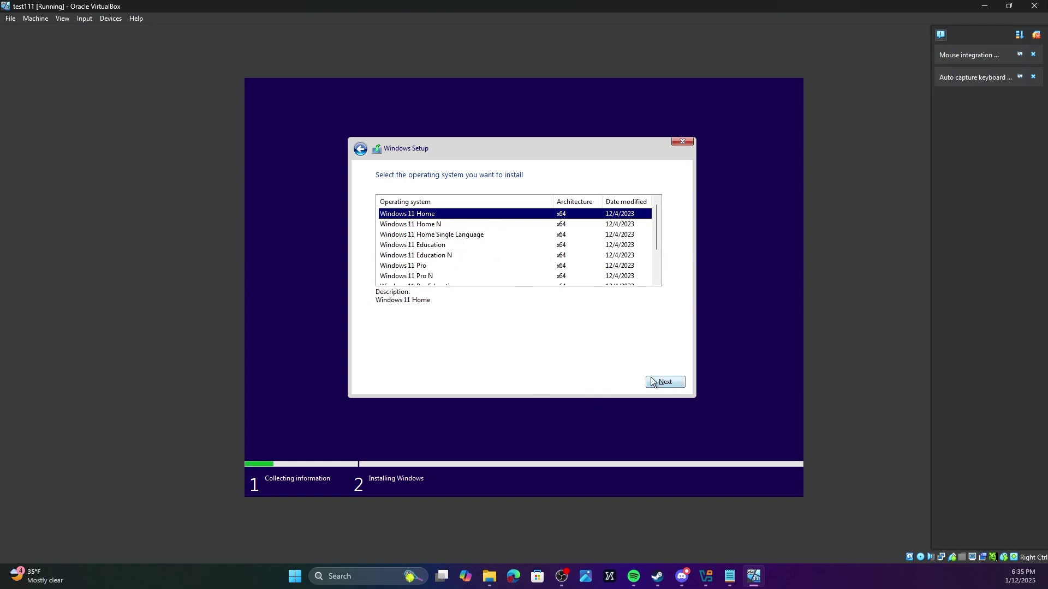
pyautogui.click(669, 382)
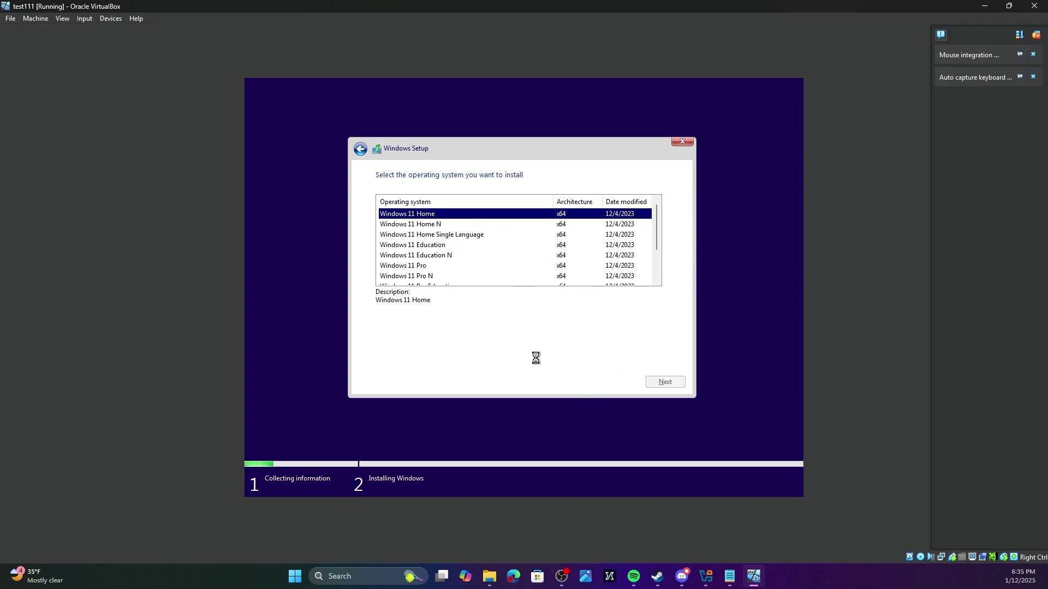
pyautogui.click(404, 362)
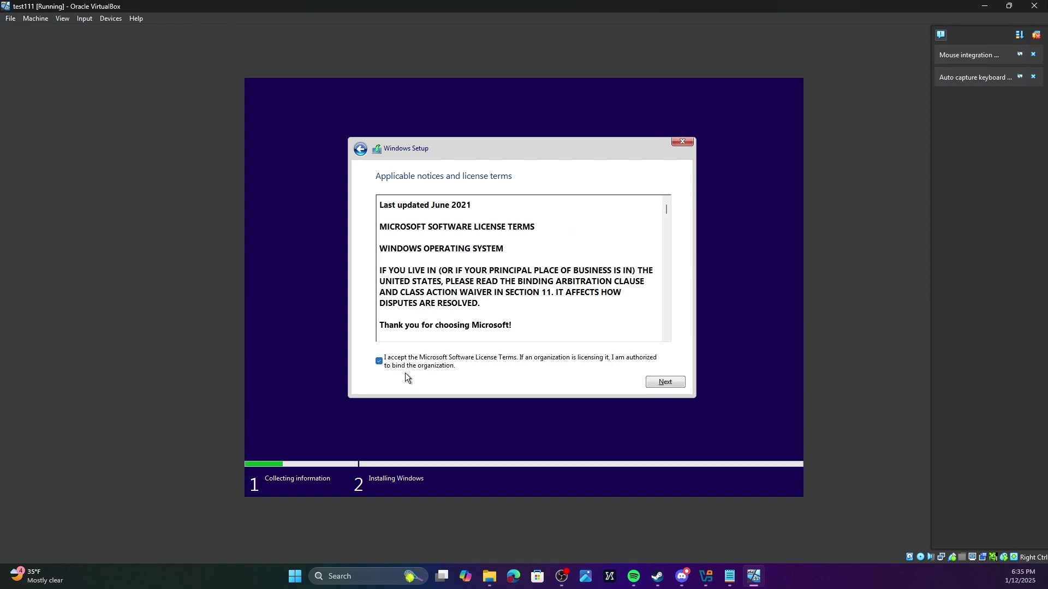
pyautogui.click(670, 383)
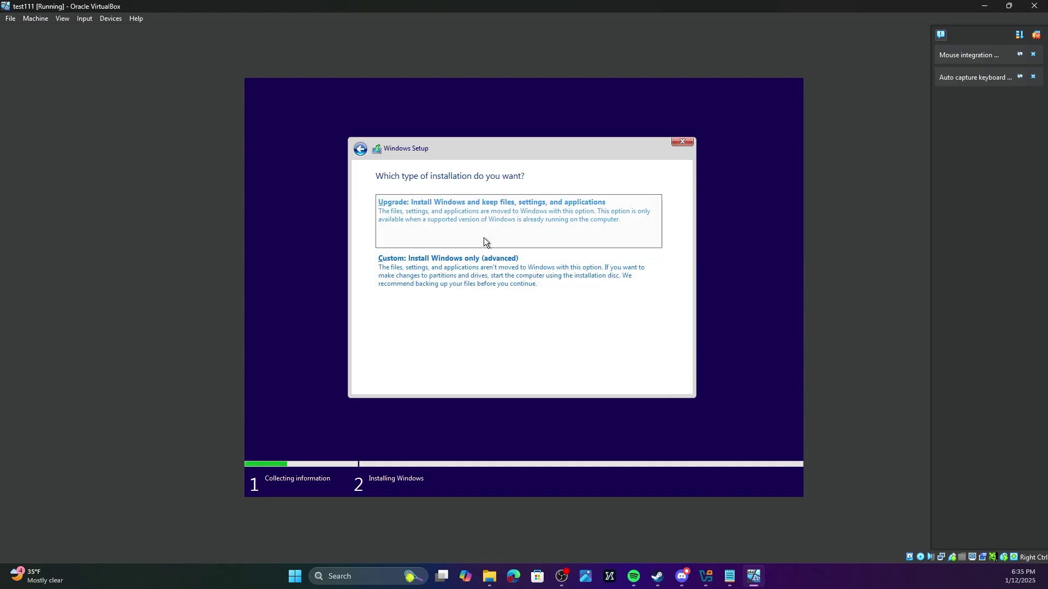
# - Choose Custom install, select Drive 0's 80.0 GB unallocated space, and begin installing
pyautogui.click(423, 270)
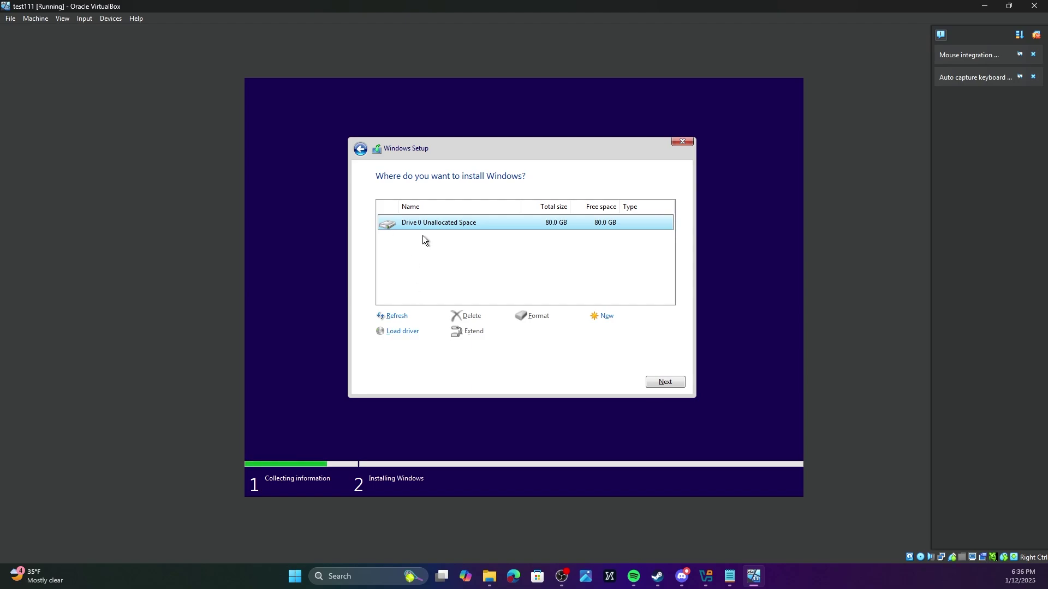
pyautogui.click(471, 258)
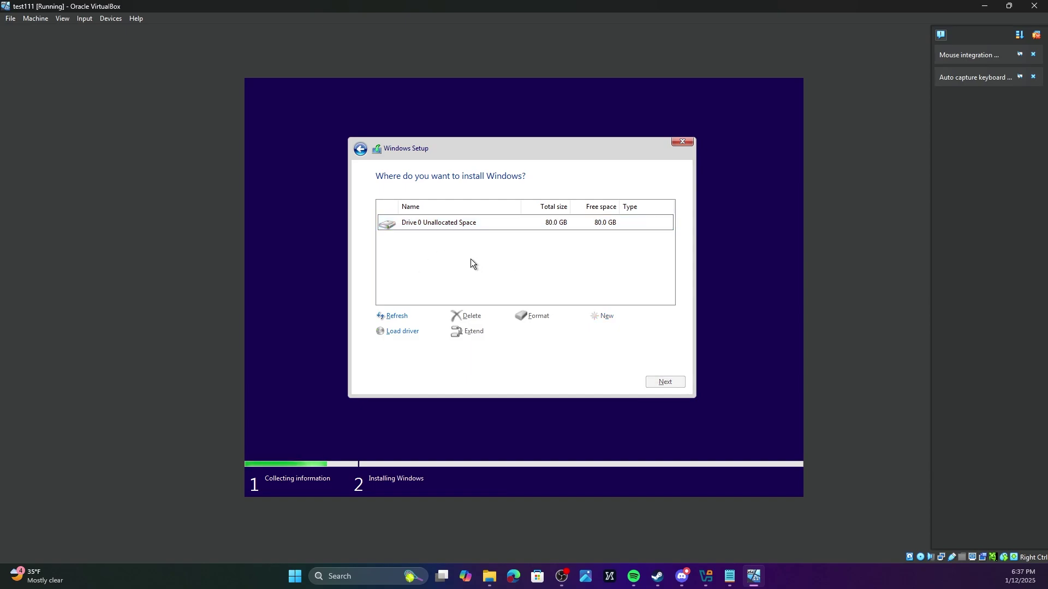
pyautogui.click(450, 222)
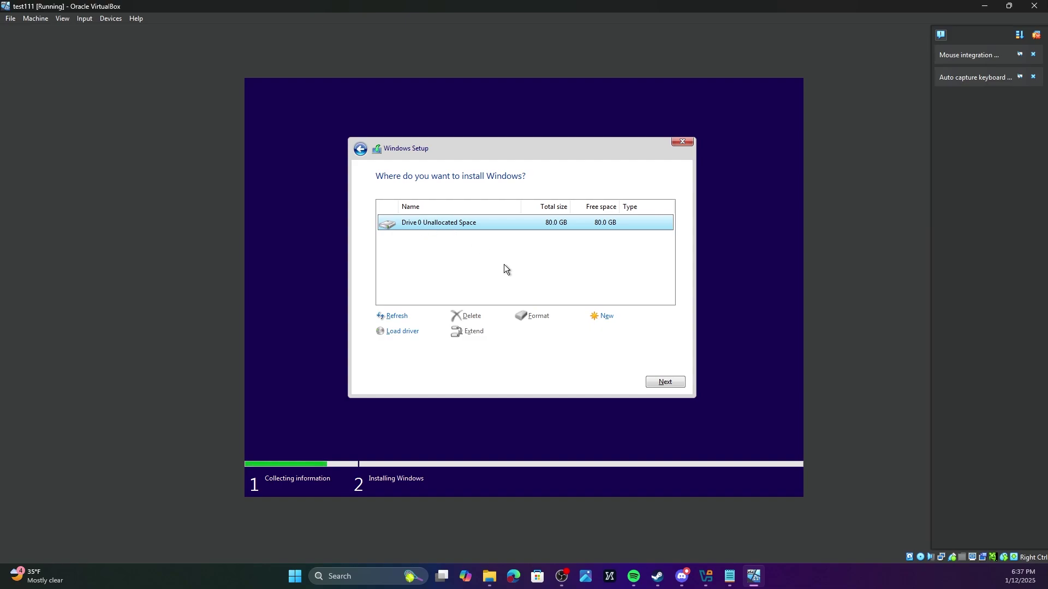
pyautogui.click(666, 381)
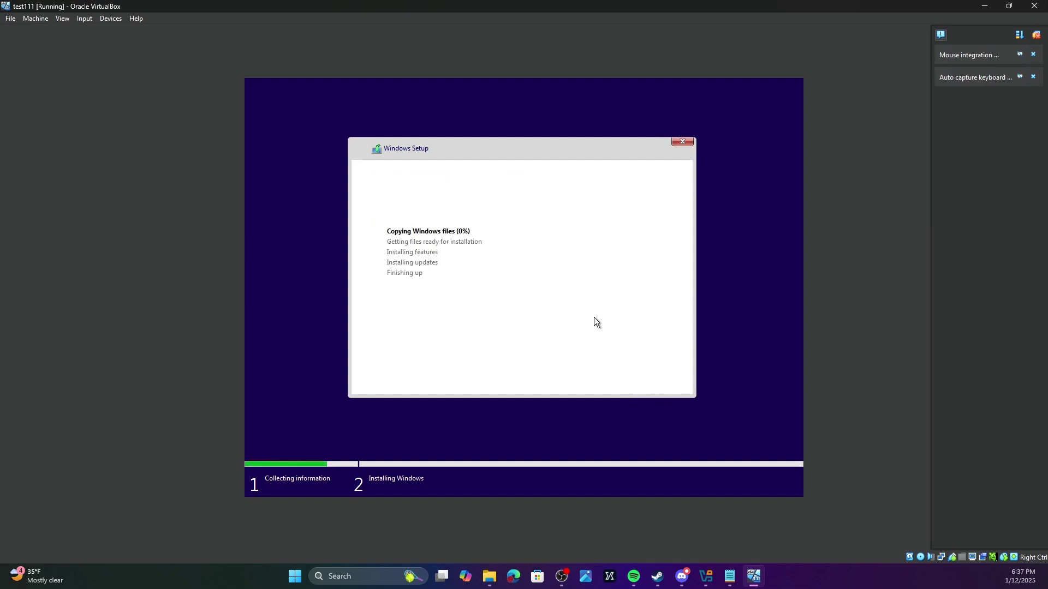